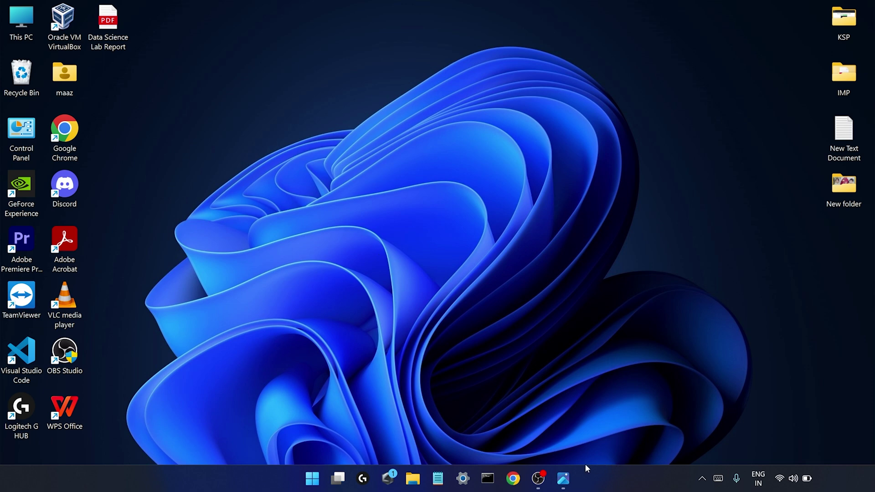
# Place blurry Image-1.jpg and restored output.png side by side in Photos and zoom in on both.
pyautogui.click(563, 478)
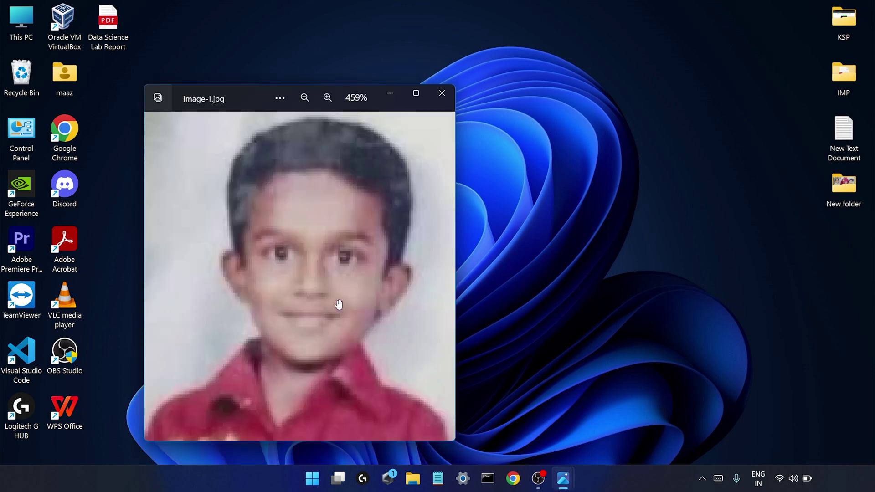
pyautogui.scroll(1, 296, 255)
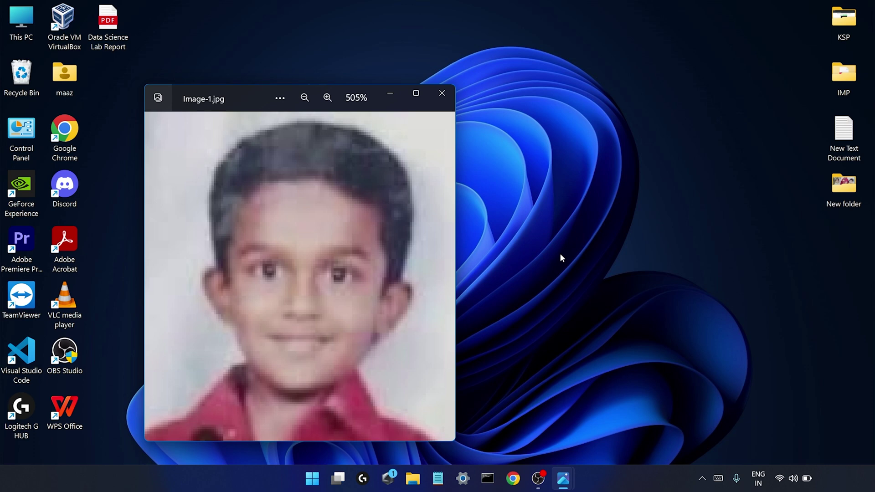
pyautogui.moveTo(563, 478)
pyautogui.click(597, 438)
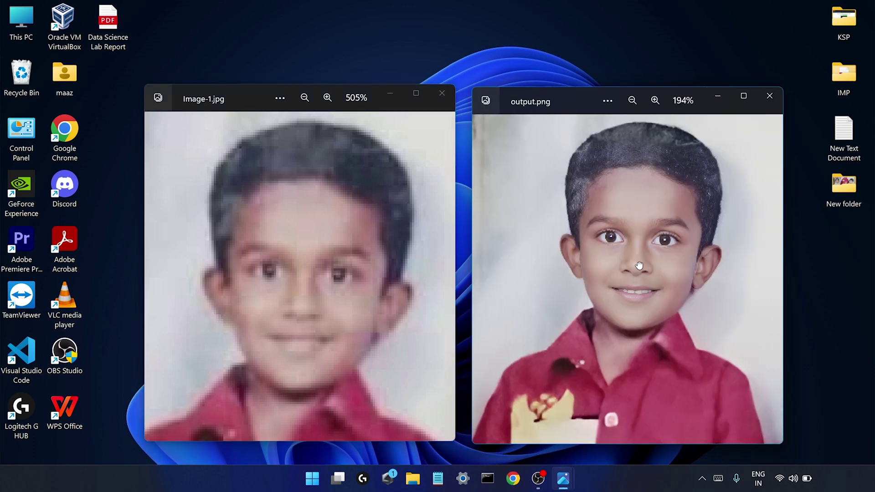
pyautogui.moveTo(638, 265)
pyautogui.mouseDown()
pyautogui.moveTo(635, 277)
pyautogui.moveTo(628, 273)
pyautogui.mouseUp()
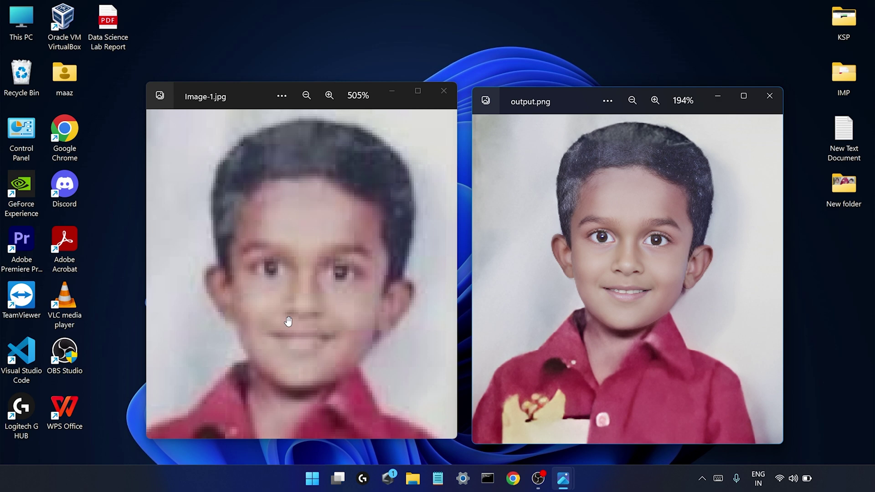
pyautogui.scroll(1, 623, 271)
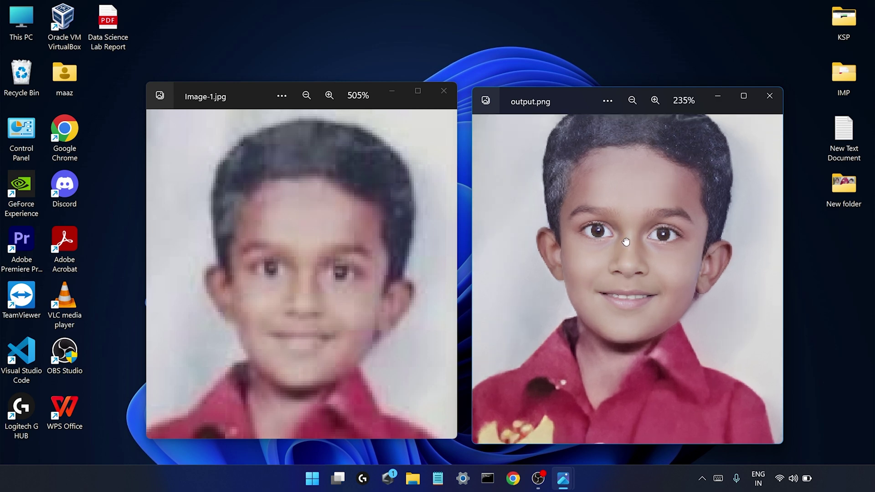
pyautogui.scroll(1, 623, 276)
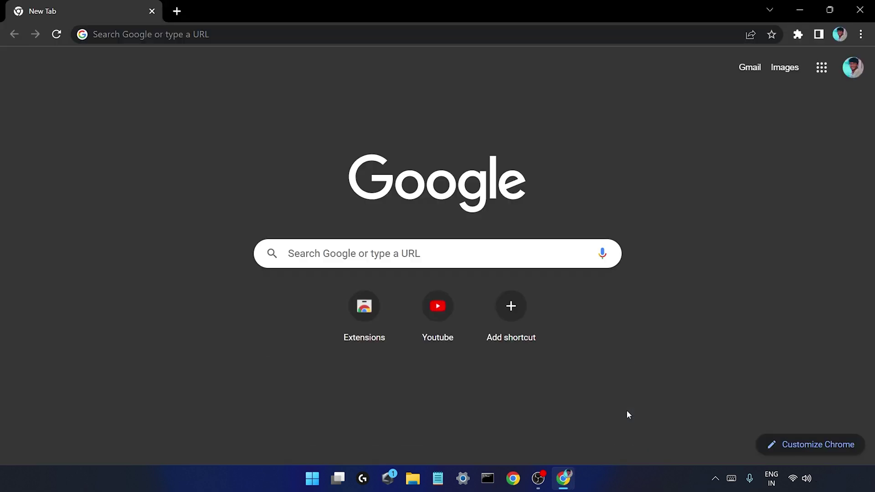
# Search Google for replicate, open replicate.com, and scroll to the codeformer card in Featured models.
pyautogui.click(392, 256)
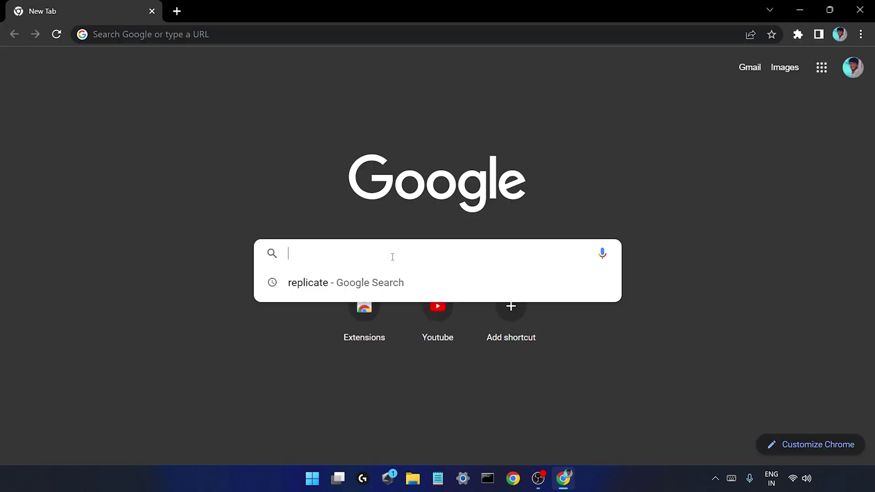
pyautogui.click(323, 283)
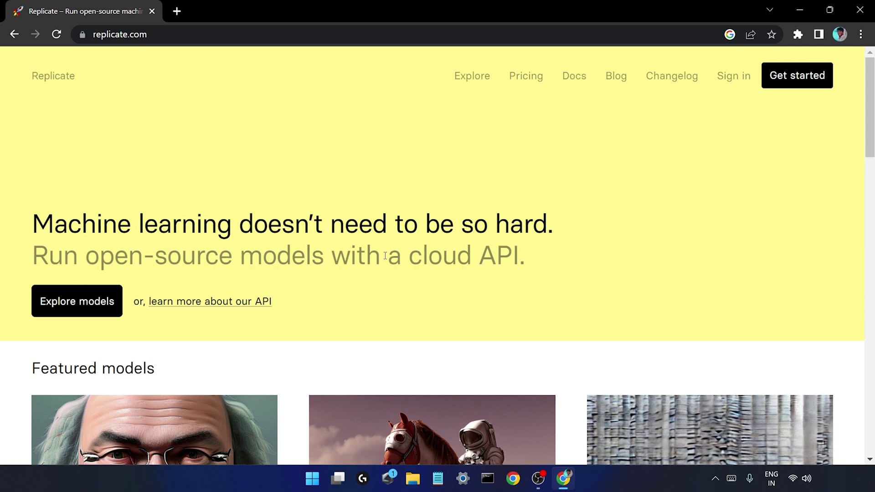
pyautogui.scroll(-3, 385, 256)
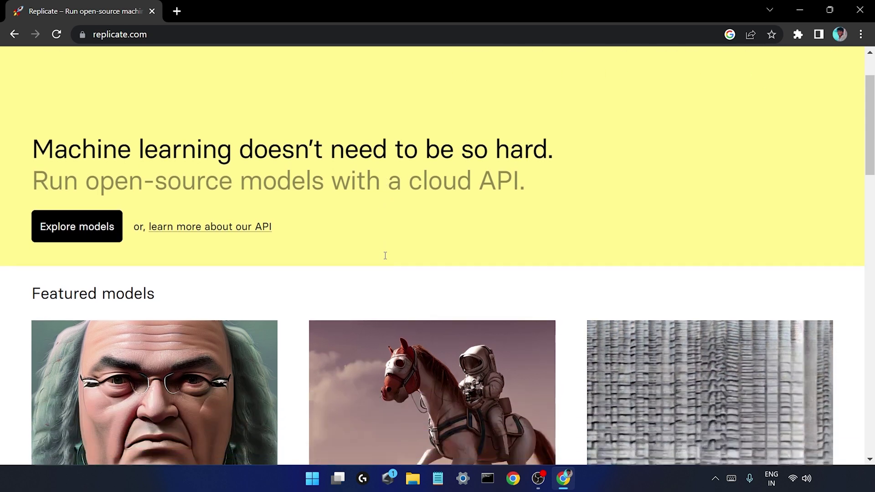
pyautogui.scroll(-5, 384, 260)
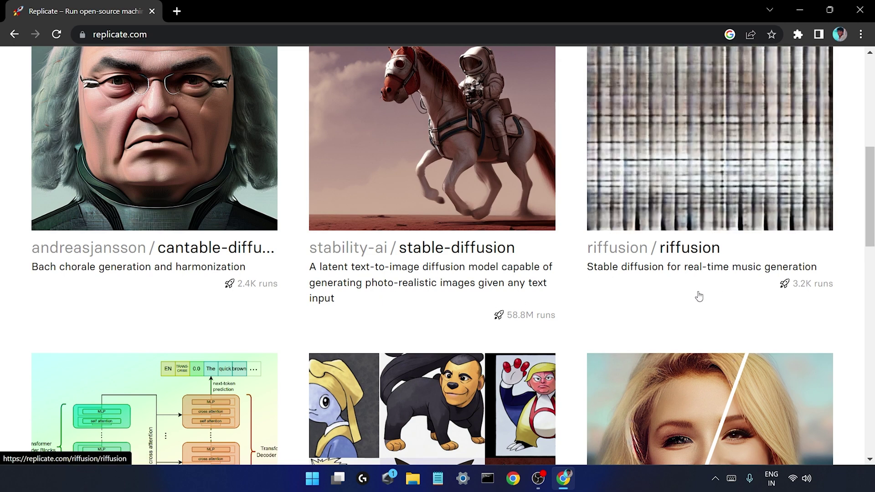
pyautogui.scroll(-1, 697, 296)
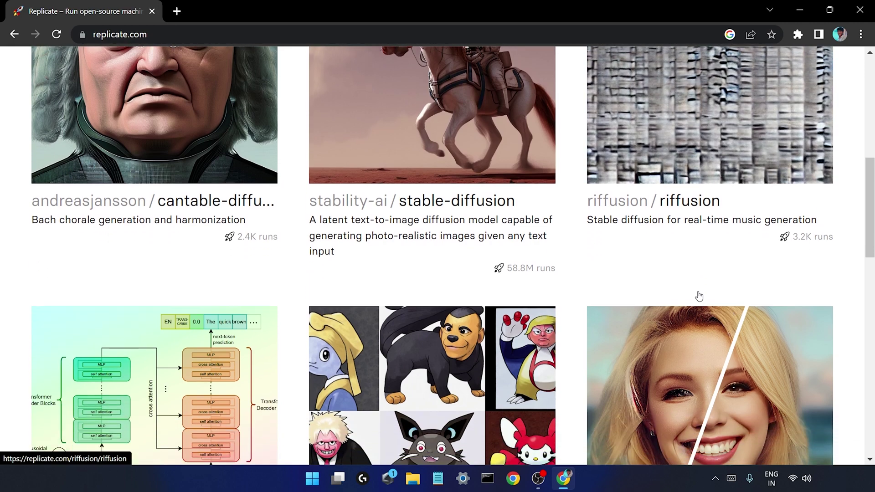
pyautogui.scroll(-3, 365, 321)
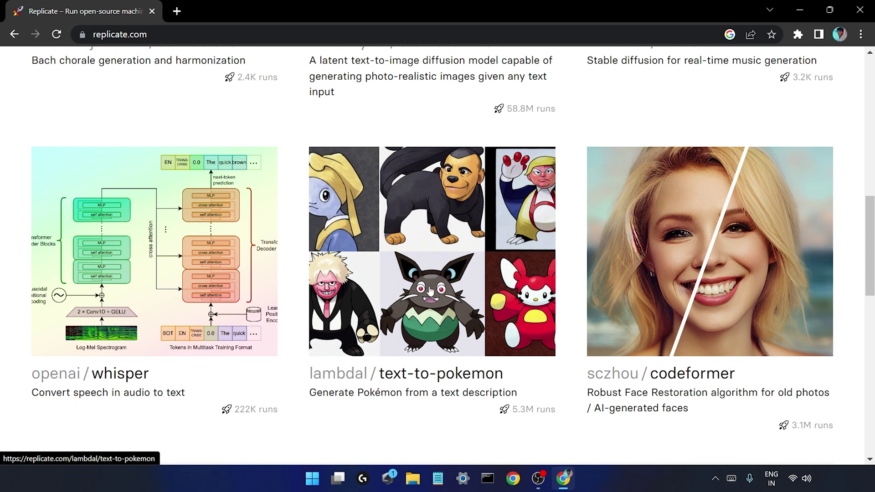
# Scroll further down the Featured models grid.
pyautogui.scroll(-1, 430, 291)
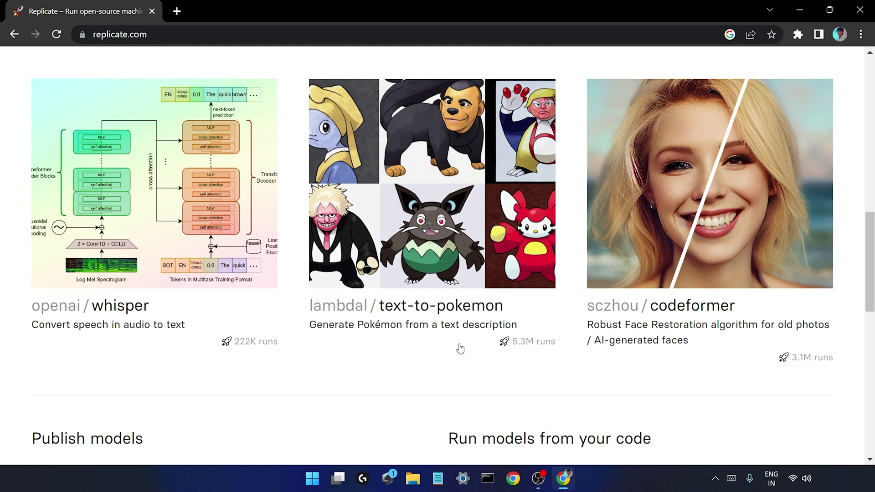
pyautogui.click(446, 290)
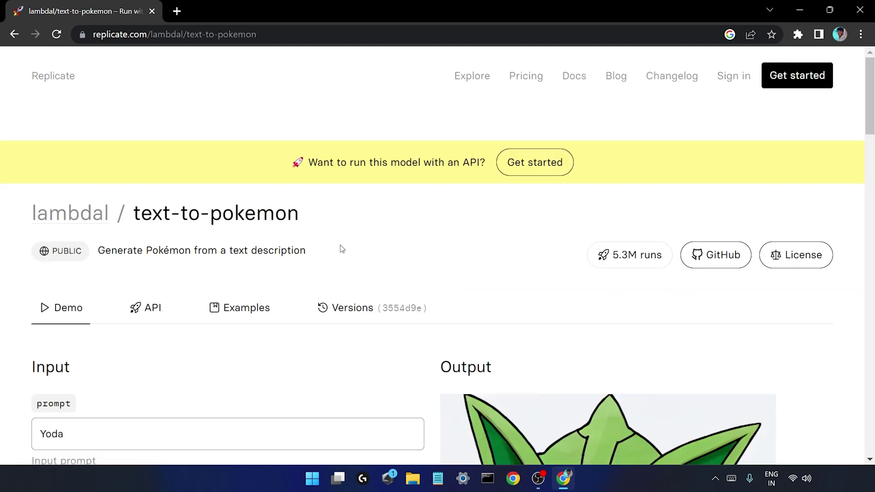
pyautogui.scroll(-20, 342, 249)
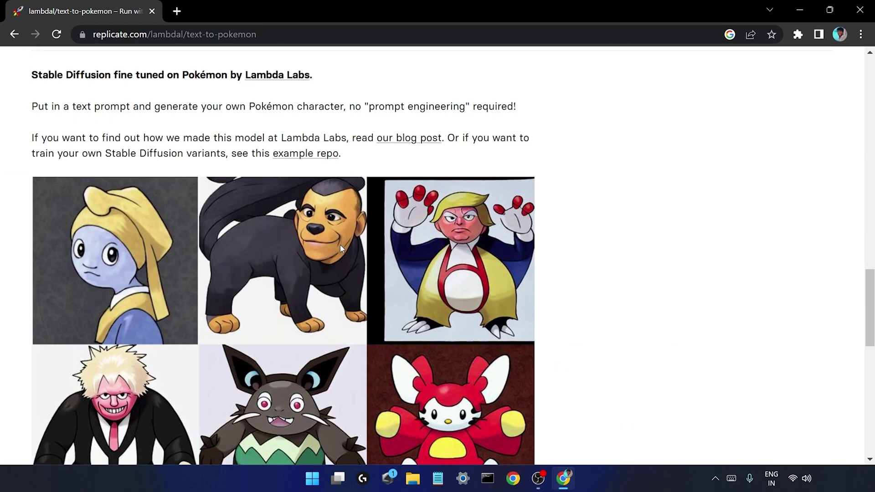
pyautogui.scroll(-2, 341, 247)
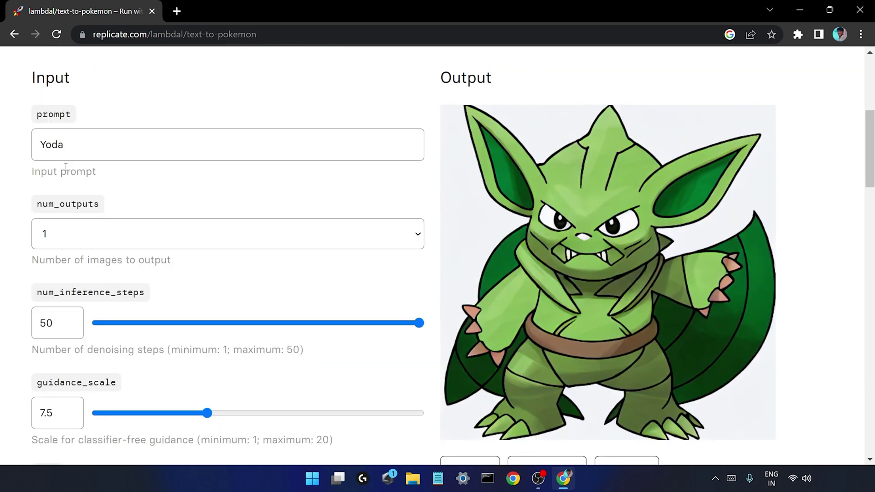
pyautogui.click(15, 36)
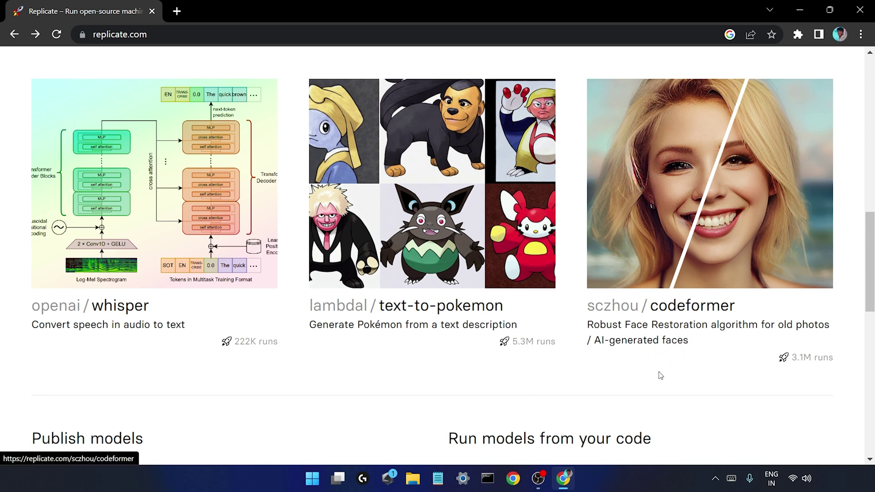
# Open the sczhou/codeformer model page and view its example input 06.png on its own.
pyautogui.click(706, 310)
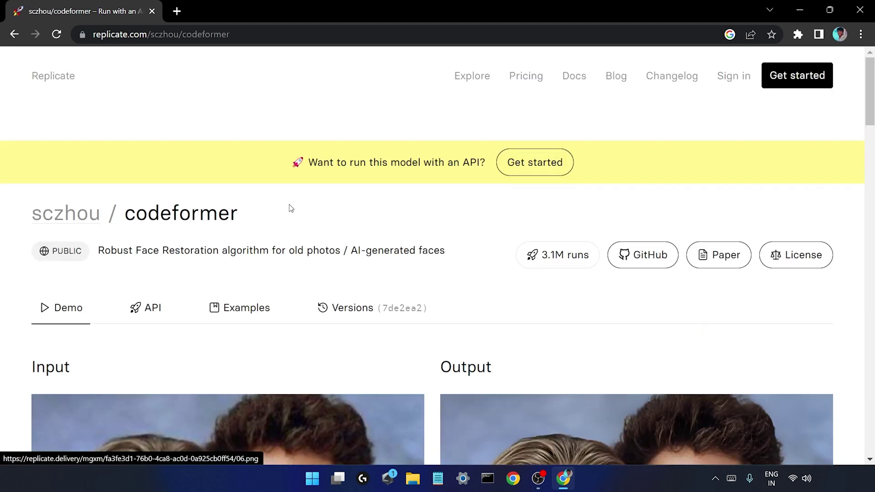
pyautogui.scroll(-7, 291, 208)
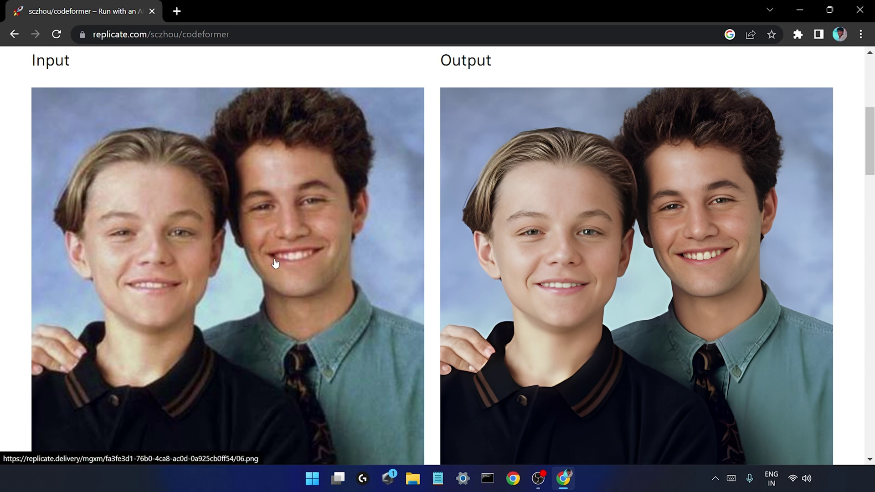
pyautogui.click(253, 254)
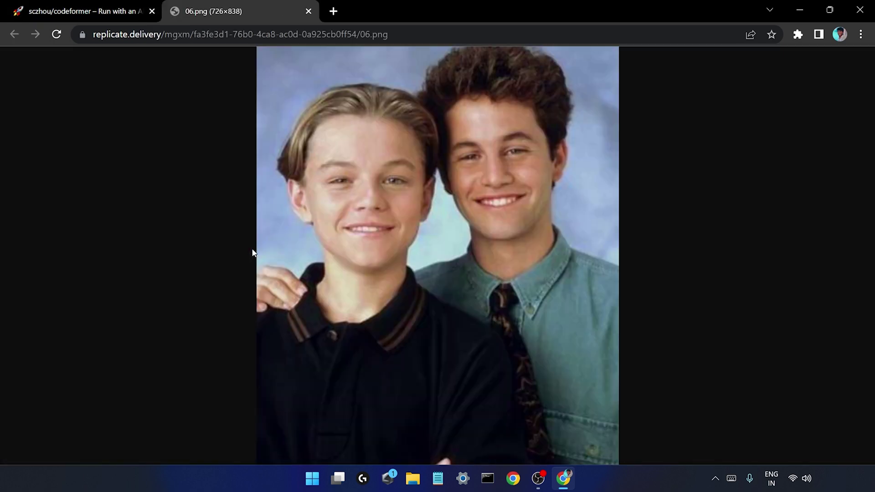
# Zoom in and back out on 06.png, then return to the CodeFormer demo tab.
pyautogui.scroll(5, 426, 205)
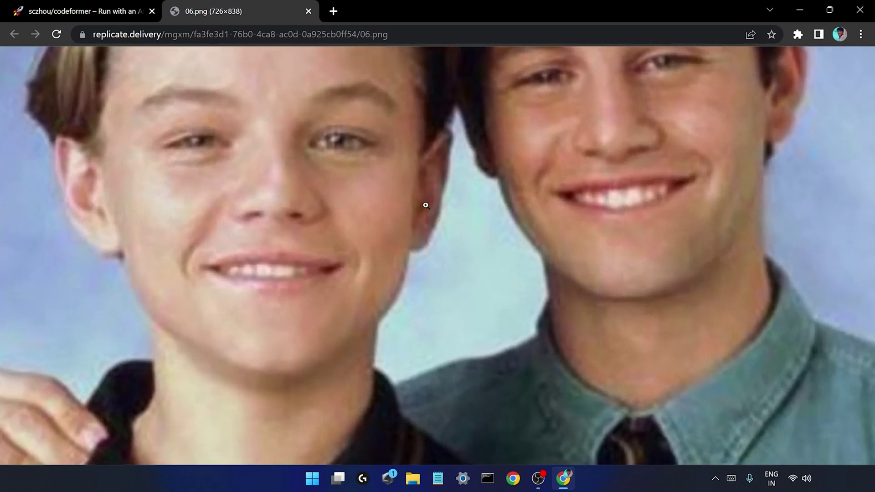
pyautogui.scroll(1, 426, 205)
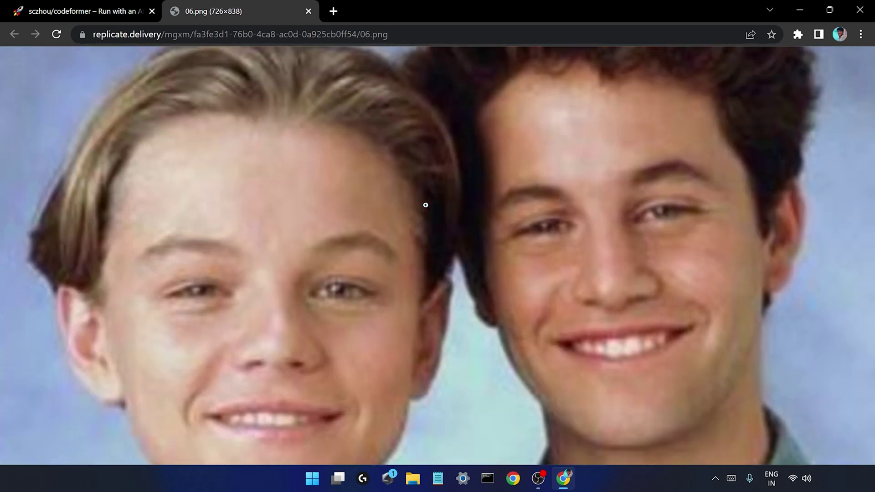
pyautogui.scroll(-5, 426, 205)
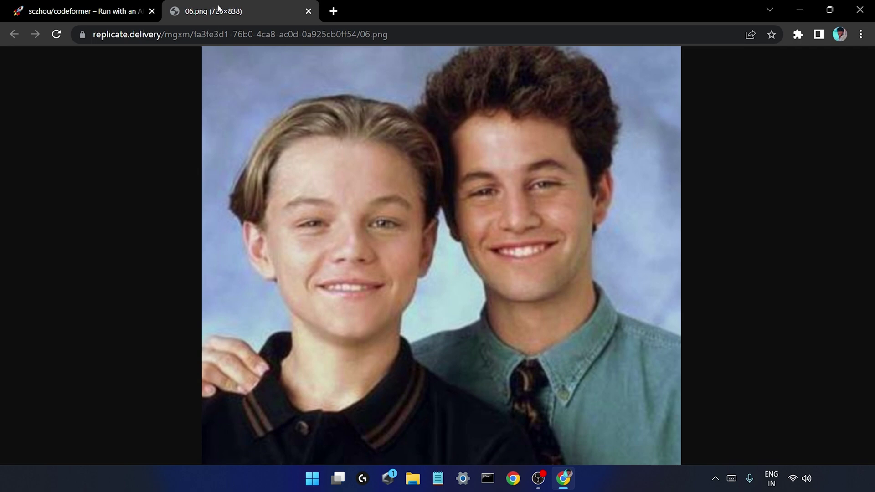
pyautogui.click(123, 12)
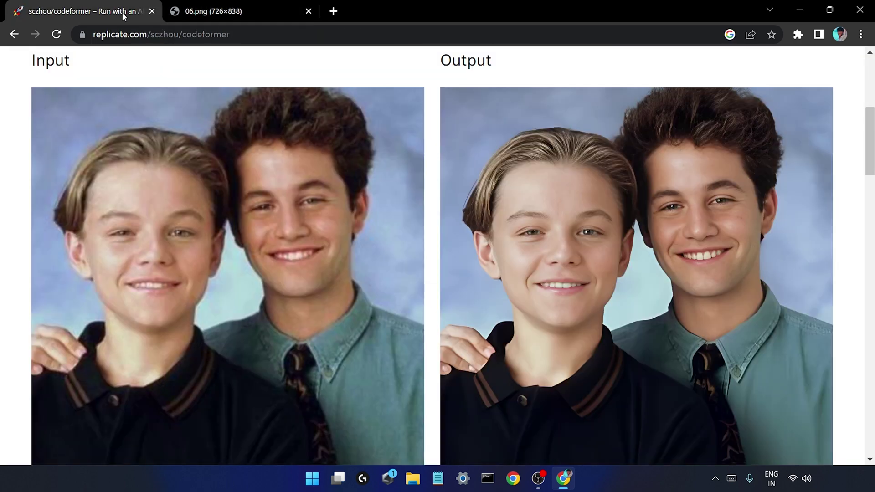
# Open the restored output.png in a new tab, zoom in and out, and compare it against 06.png.
pyautogui.click(640, 249)
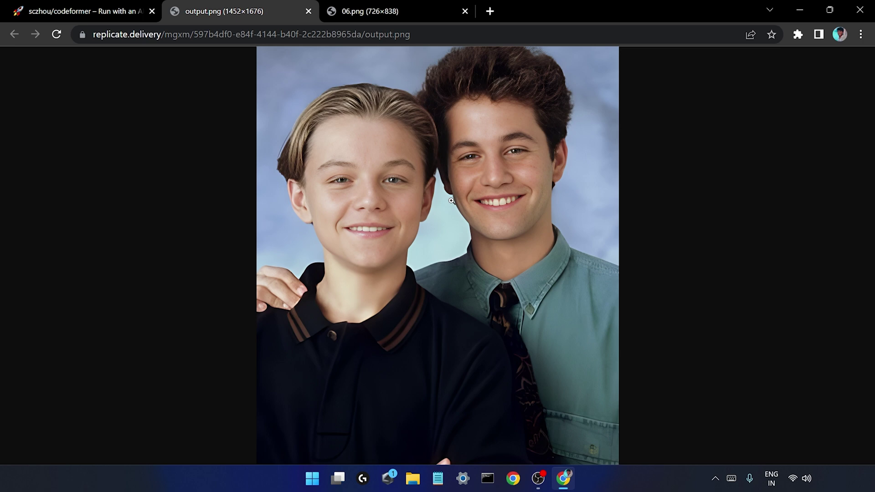
pyautogui.click(414, 200)
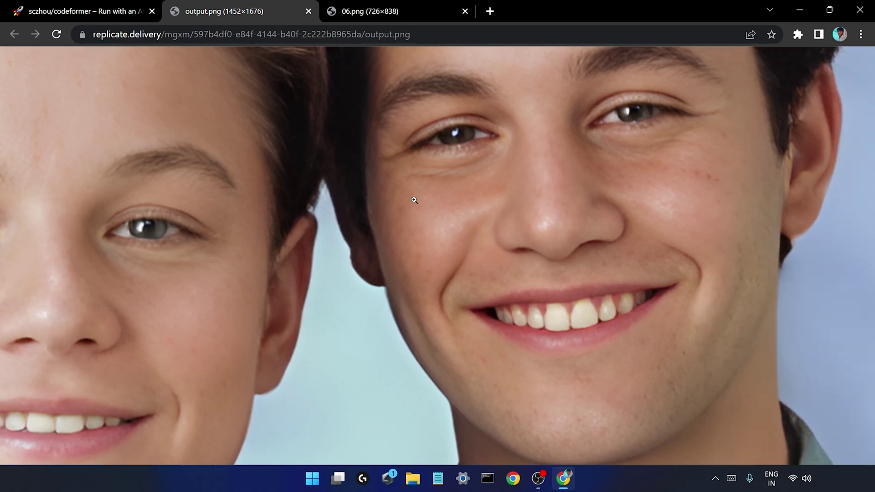
pyautogui.click(414, 200)
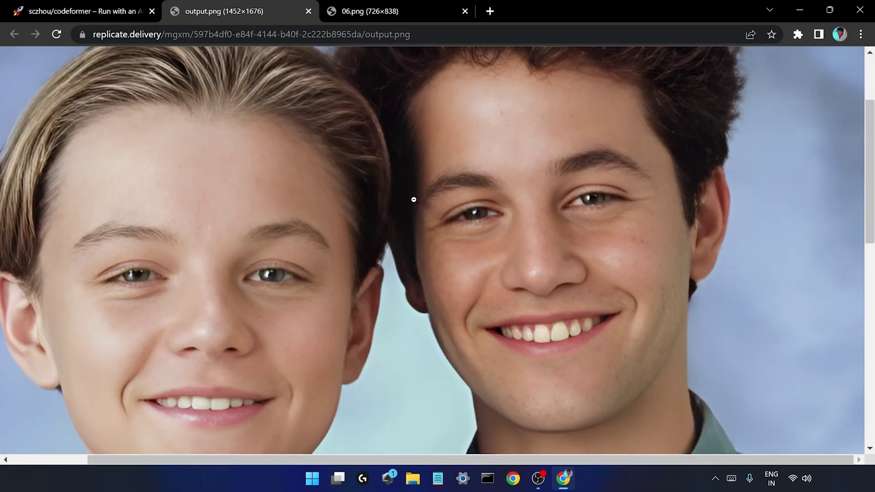
pyautogui.hotkey('ctrl', 'Tab')
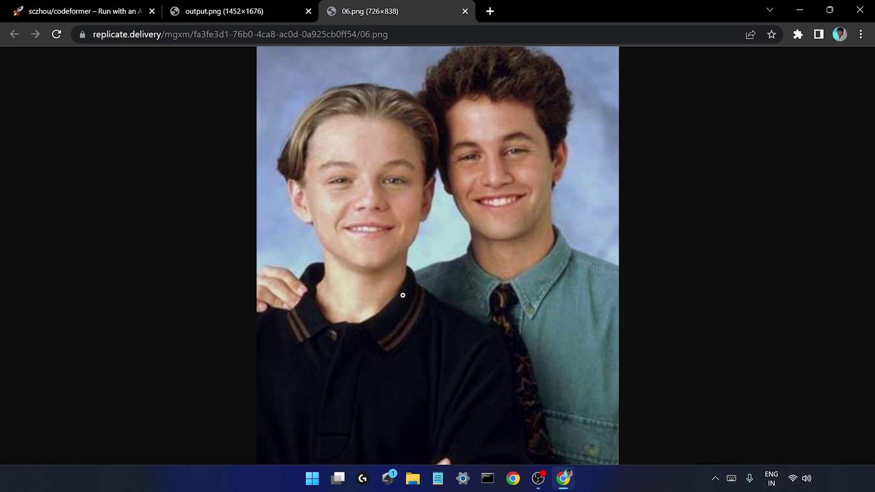
pyautogui.click(235, 22)
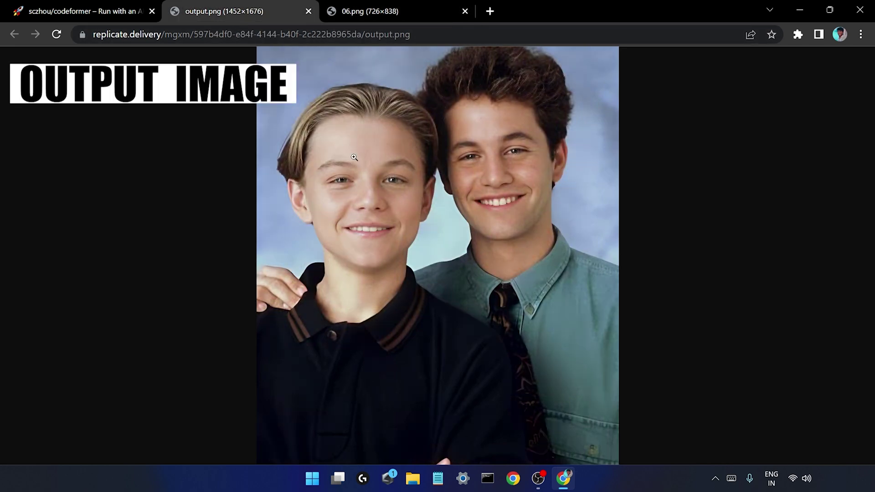
pyautogui.hotkey('ctrl', 'shift', 'Tab')
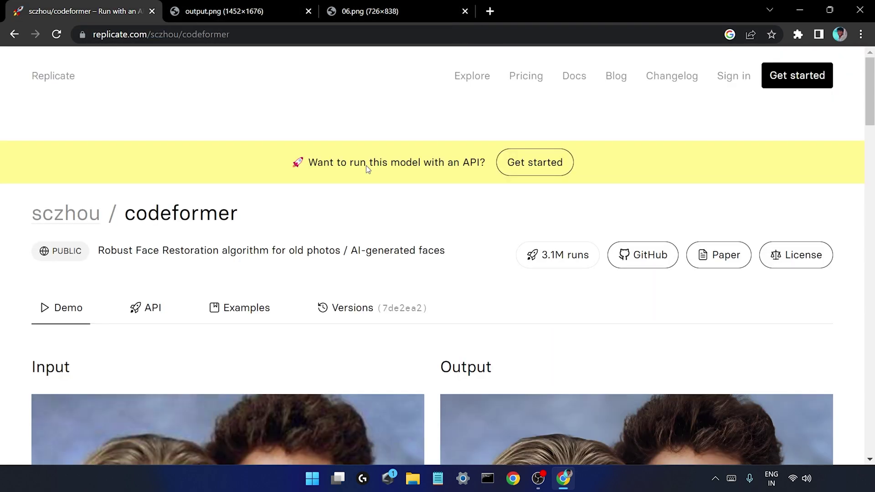
# Scroll down past the upscale field and sign in to Replicate with GitHub.
pyautogui.scroll(-15, 367, 167)
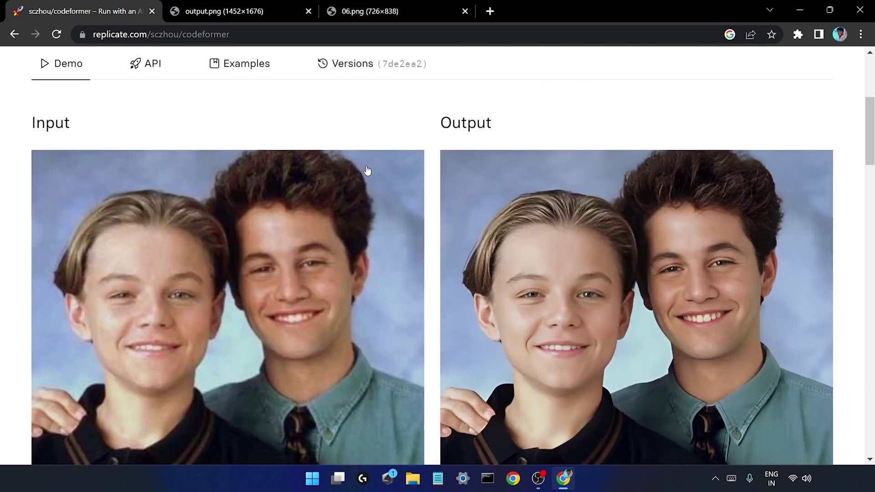
pyautogui.scroll(-2, 368, 169)
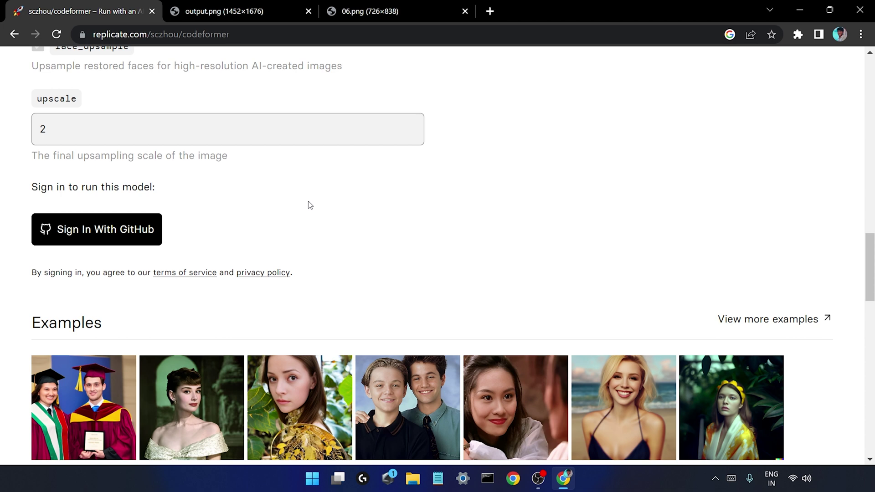
pyautogui.click(117, 235)
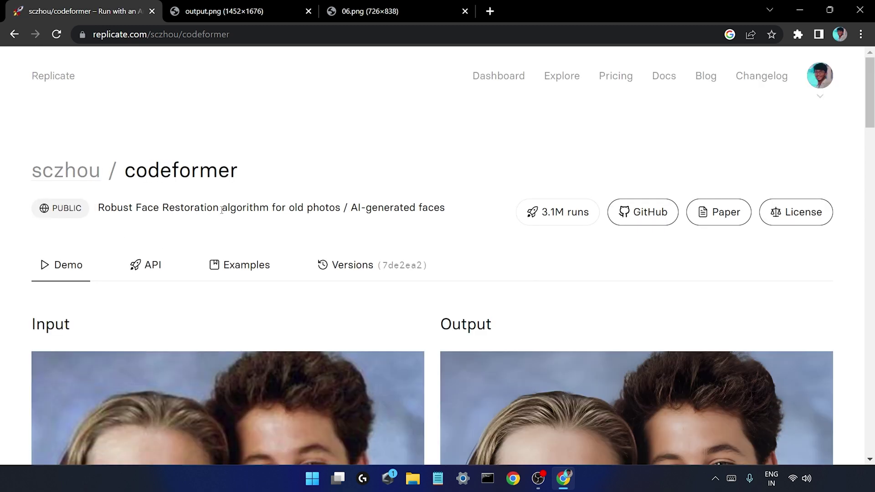
# Load Old Photo.jpg from the Desktop as the image input, keeping fidelity 0.7 and upscale 2.
pyautogui.scroll(-15, 221, 209)
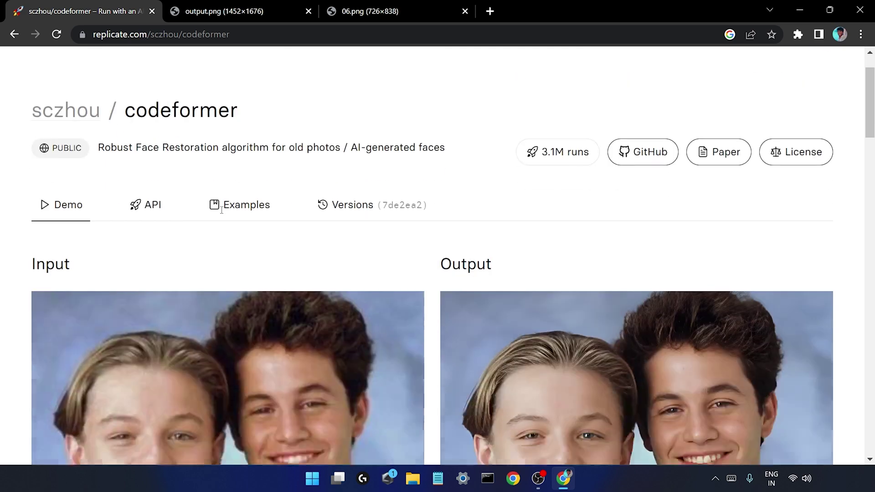
pyautogui.scroll(-1, 222, 214)
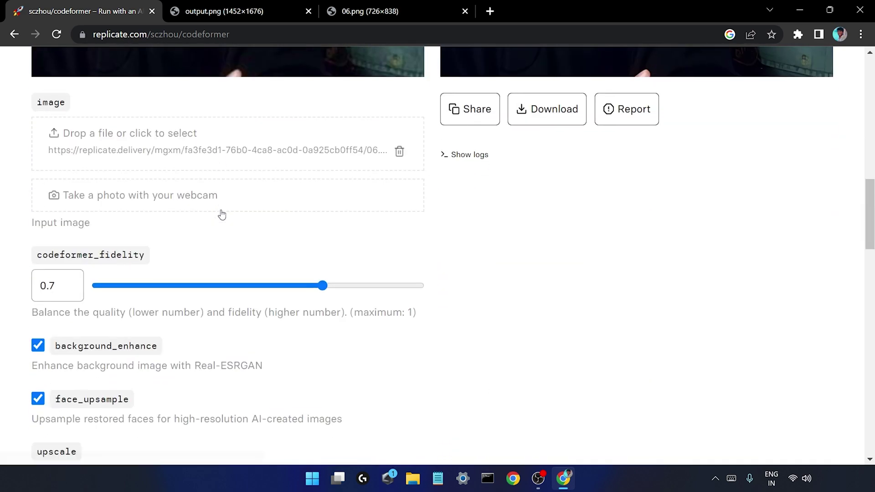
pyautogui.click(135, 136)
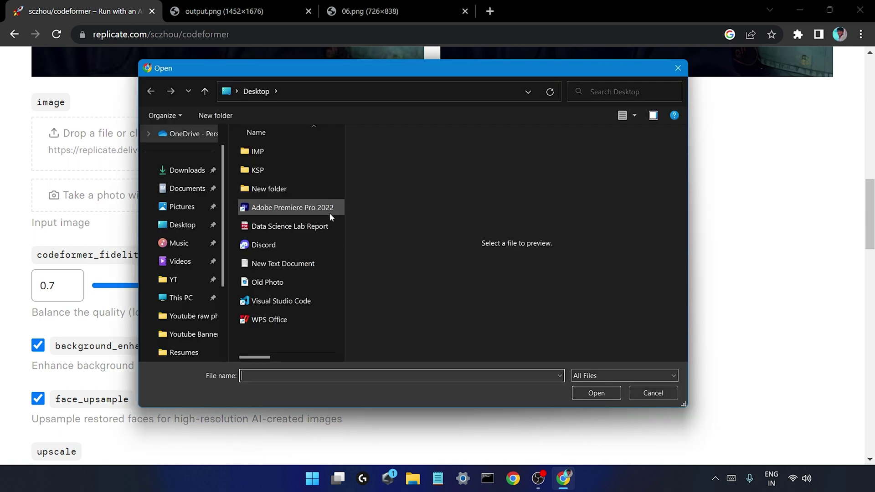
pyautogui.doubleClick(283, 281)
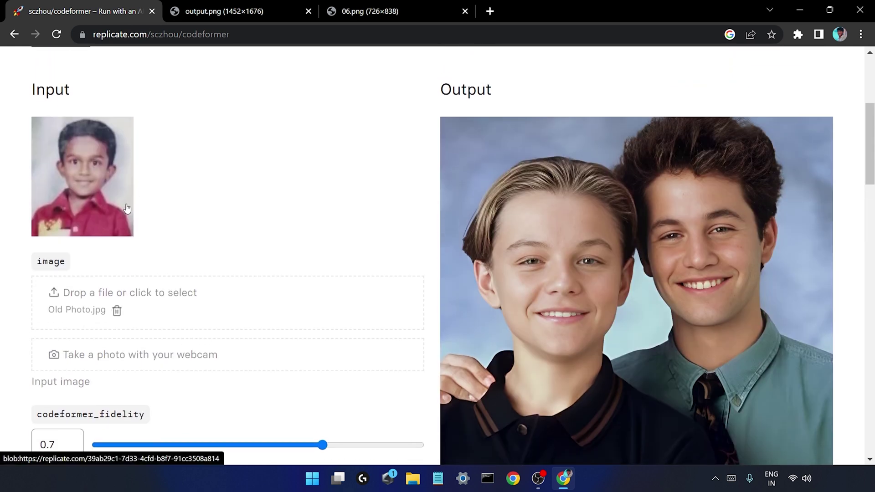
pyautogui.scroll(-4, 206, 265)
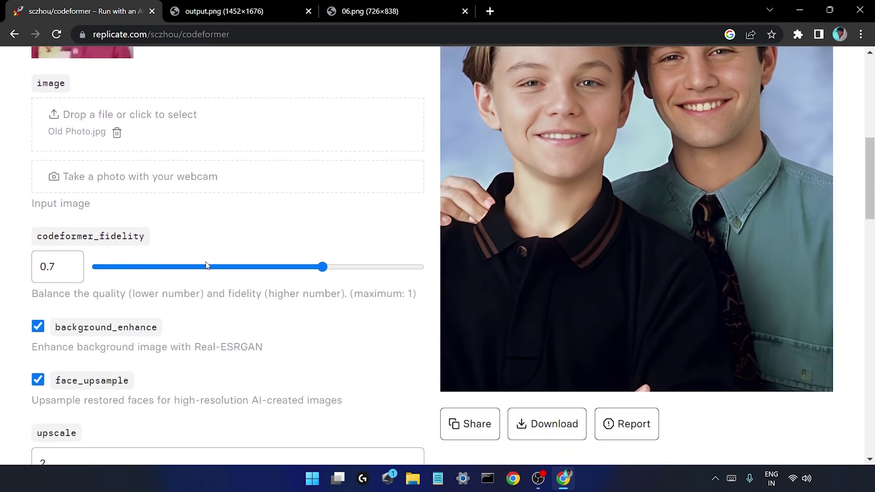
pyautogui.scroll(-1, 207, 265)
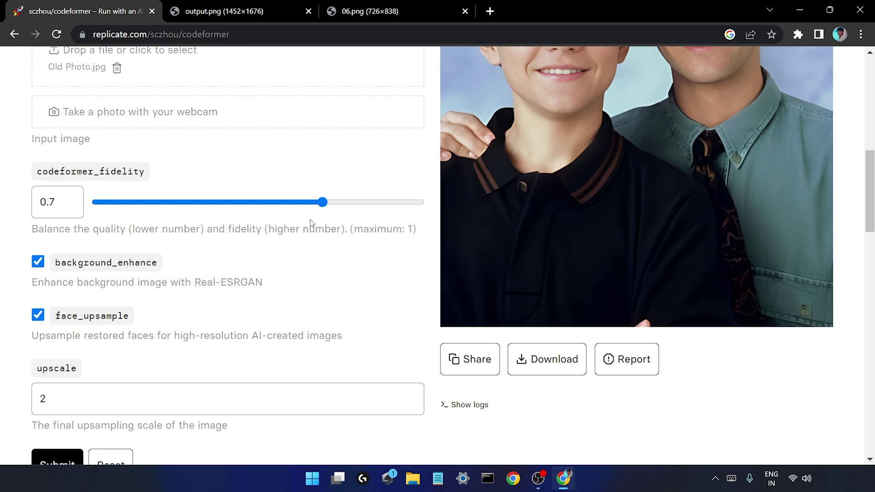
pyautogui.scroll(-2, 180, 208)
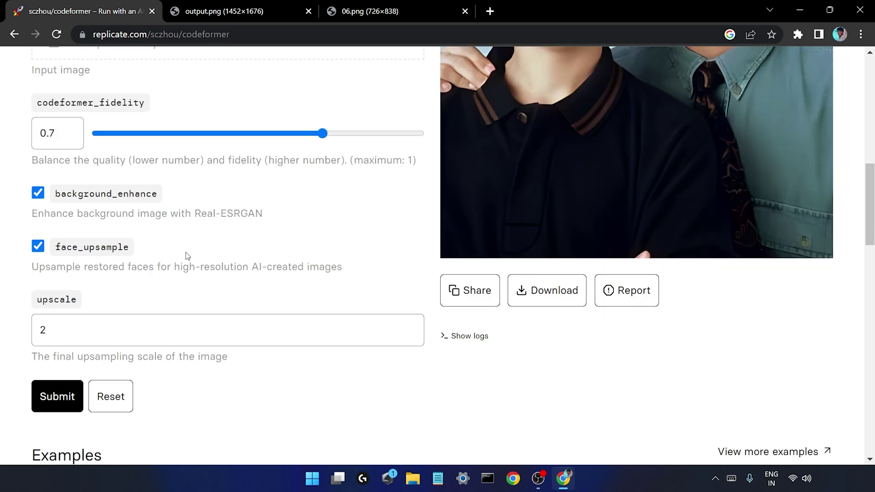
pyautogui.scroll(-2, 170, 247)
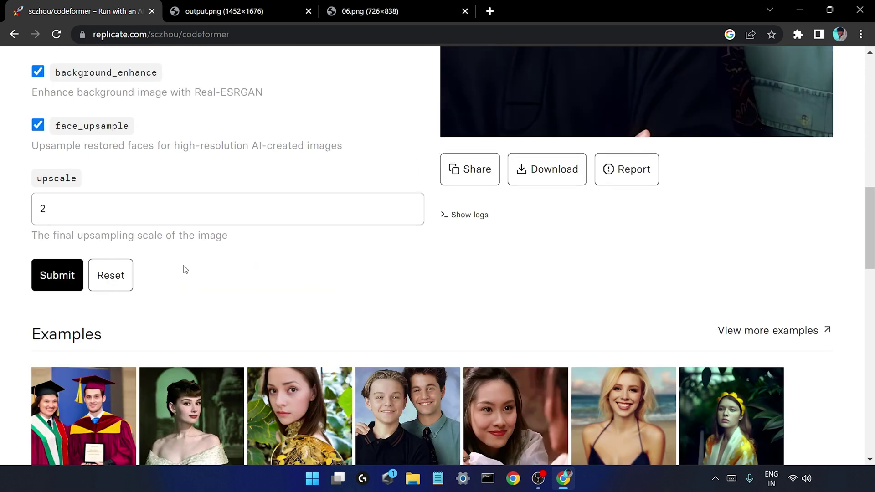
# Run CodeFormer on Old Photo.jpg and inspect the restored portrait full-size, zoomed in on the face.
pyautogui.click(41, 288)
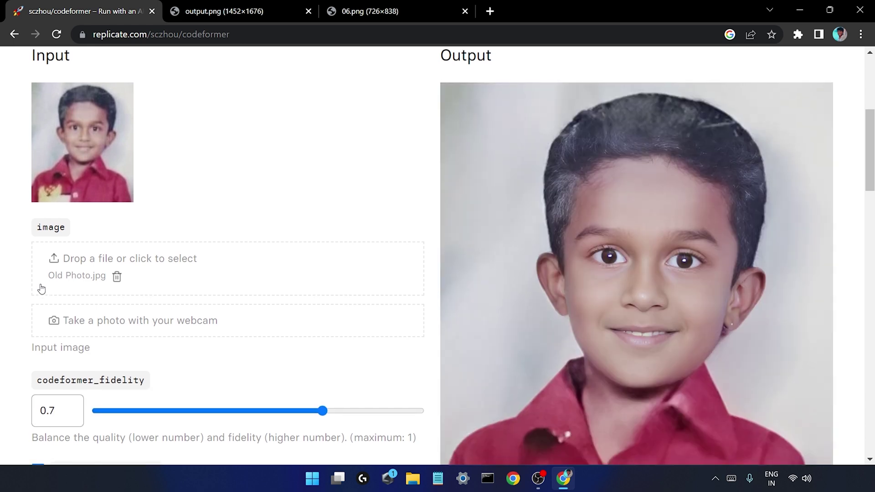
pyautogui.click(625, 324)
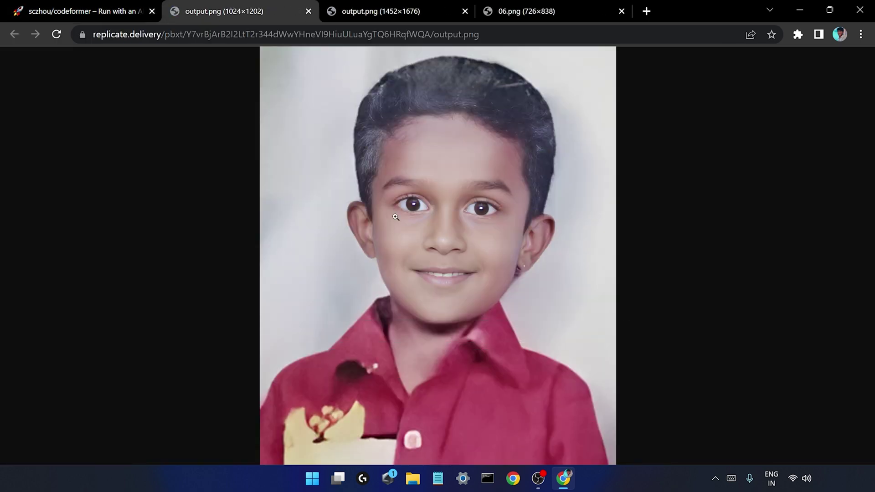
pyautogui.click(465, 235)
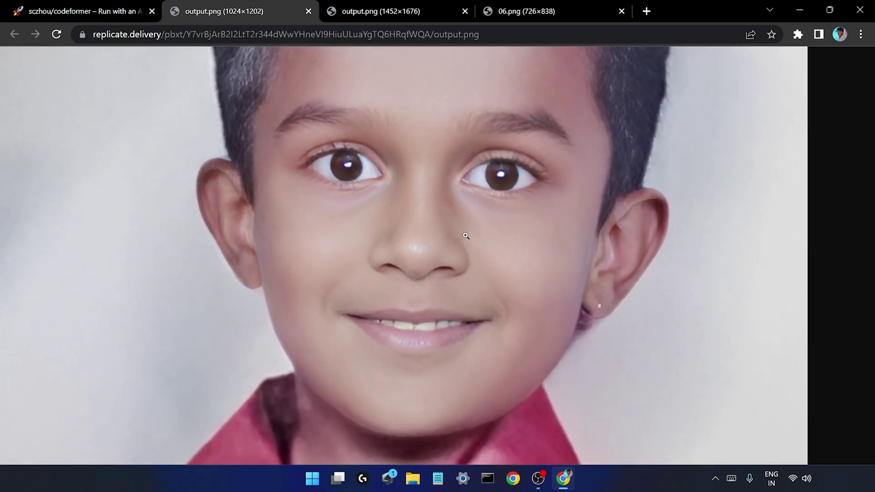
pyautogui.scroll(3, 466, 236)
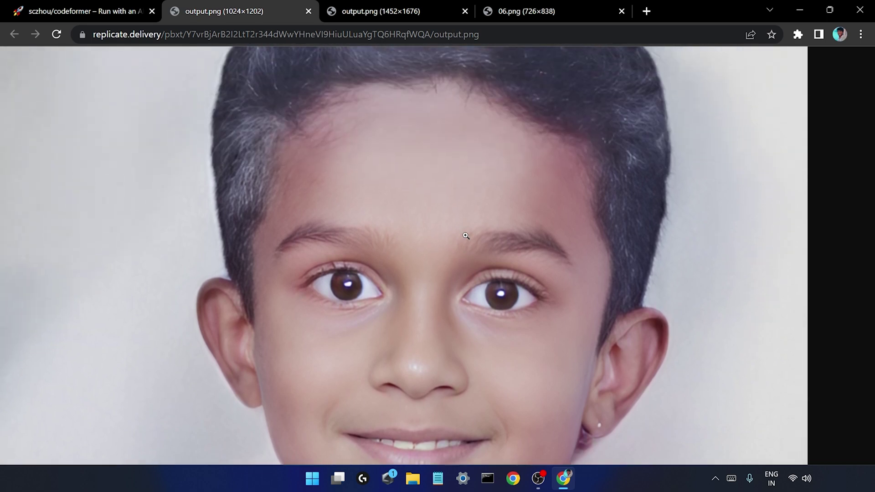
pyautogui.click(466, 236)
pyautogui.click(98, 5)
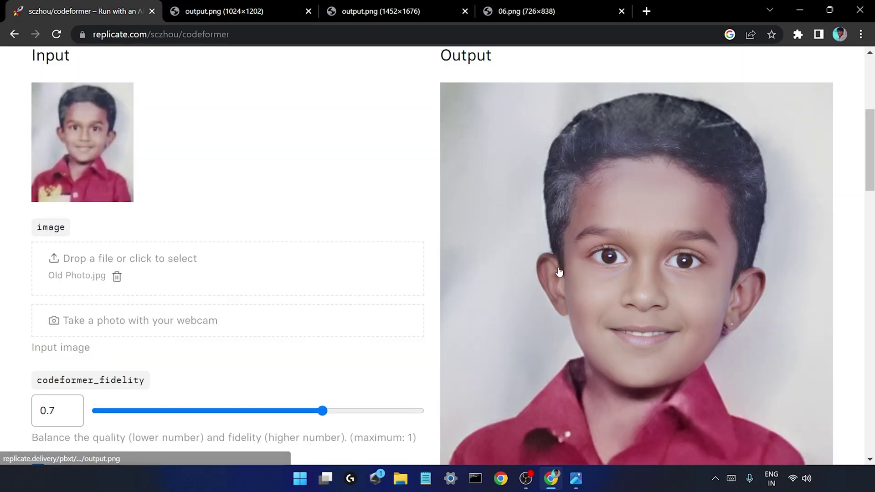
# Save the restored output image as output.png on the Desktop.
pyautogui.scroll(-7, 559, 274)
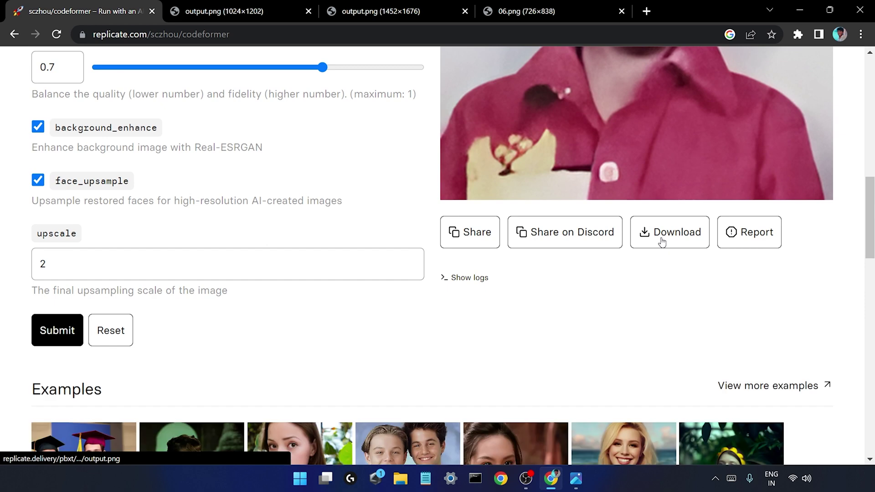
pyautogui.click(661, 251)
pyautogui.rightClick(461, 196)
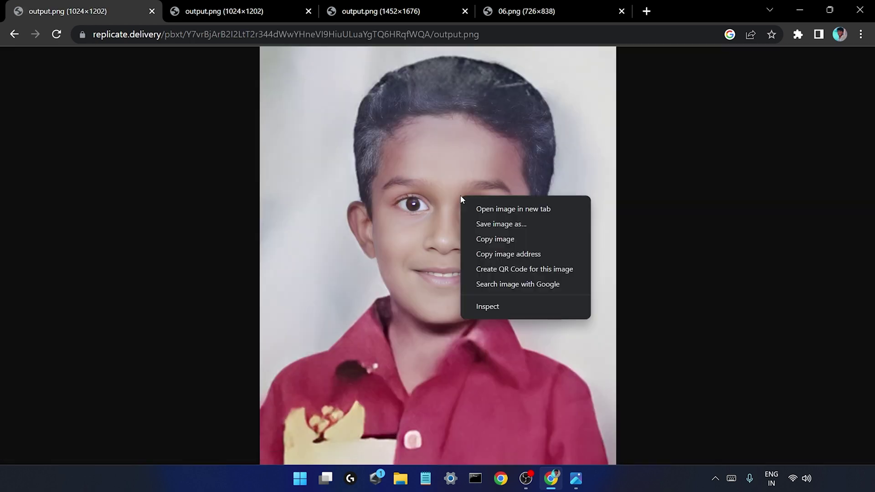
pyautogui.click(487, 225)
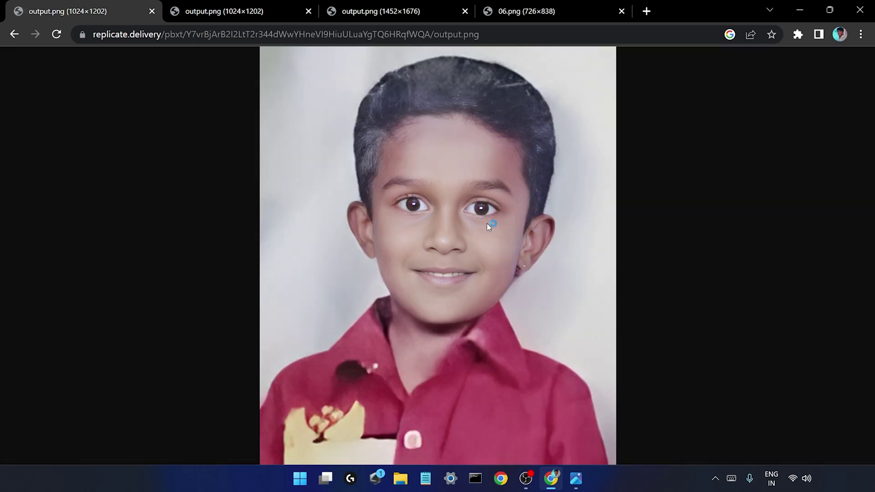
pyautogui.press('Return')
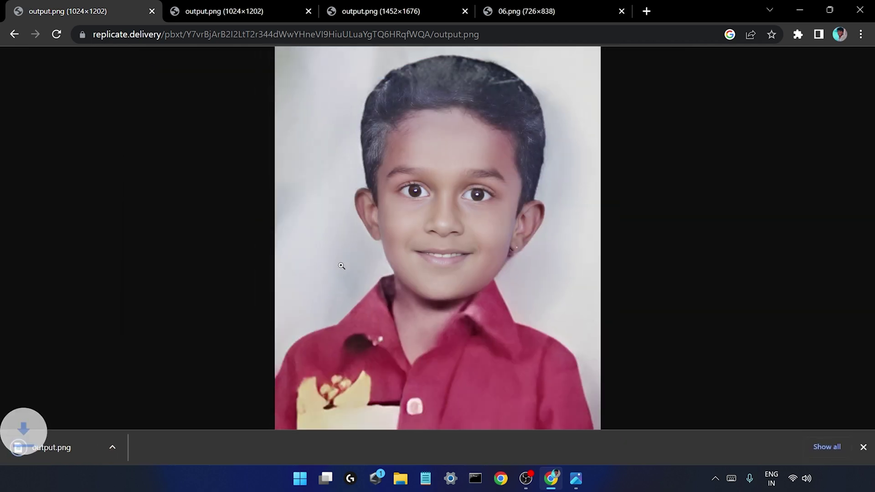
pyautogui.hotkey('alt', 'Left')
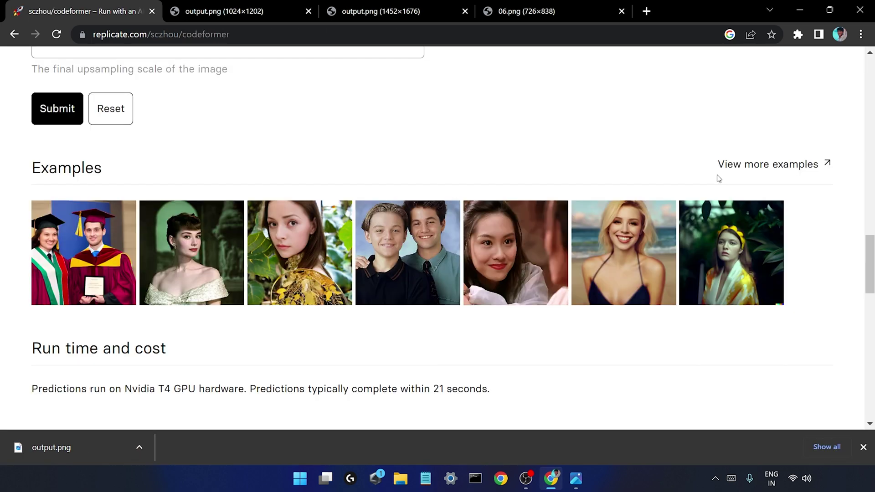
# Browse the Examples page's before-and-after restoration pairs and their upscale and fidelity settings.
pyautogui.click(744, 167)
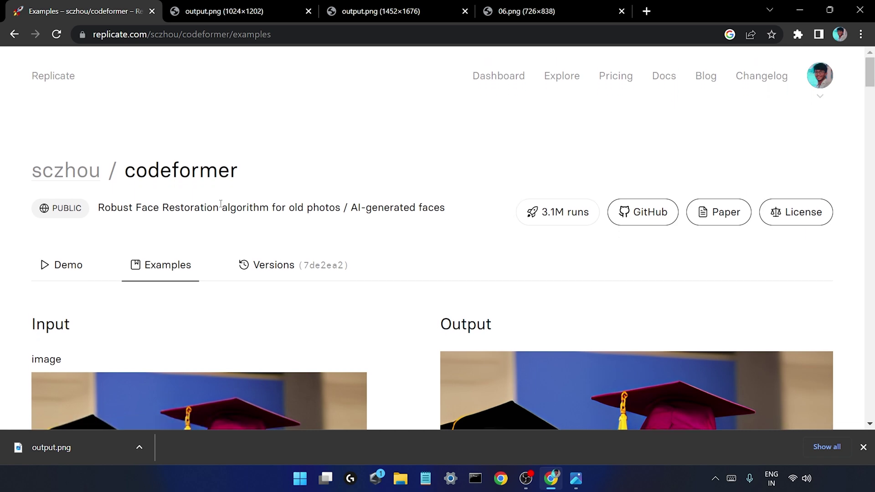
pyautogui.scroll(-3, 220, 205)
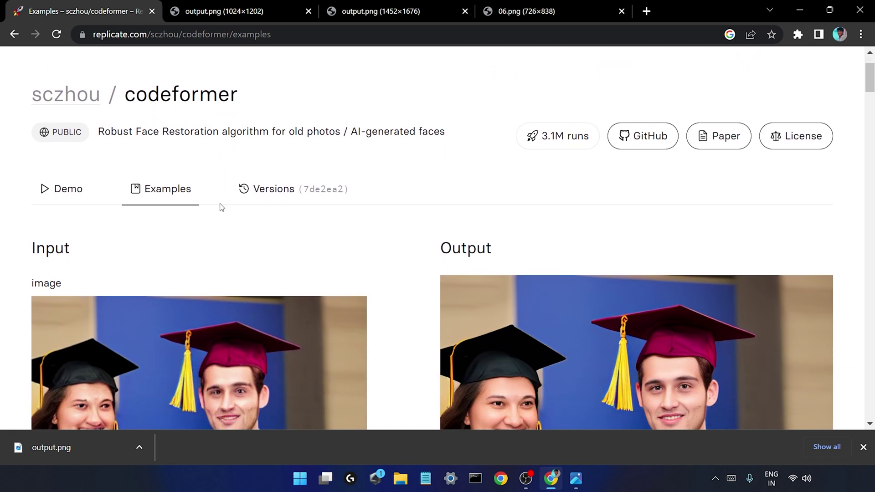
pyautogui.scroll(-4, 221, 207)
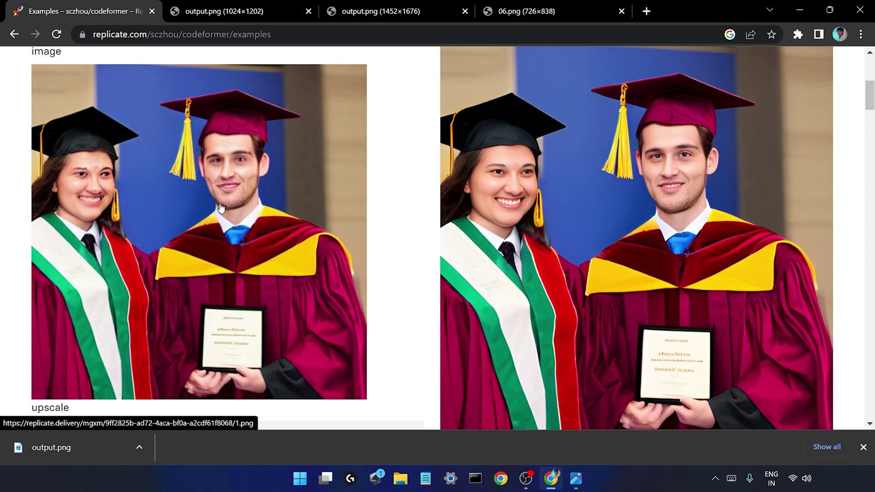
pyautogui.scroll(1, 220, 207)
pyautogui.scroll(-6, 220, 208)
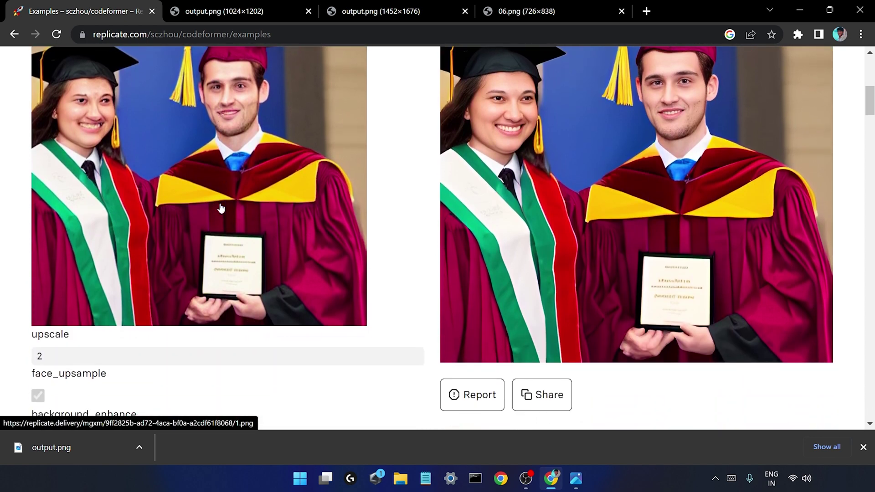
pyautogui.scroll(-10, 277, 192)
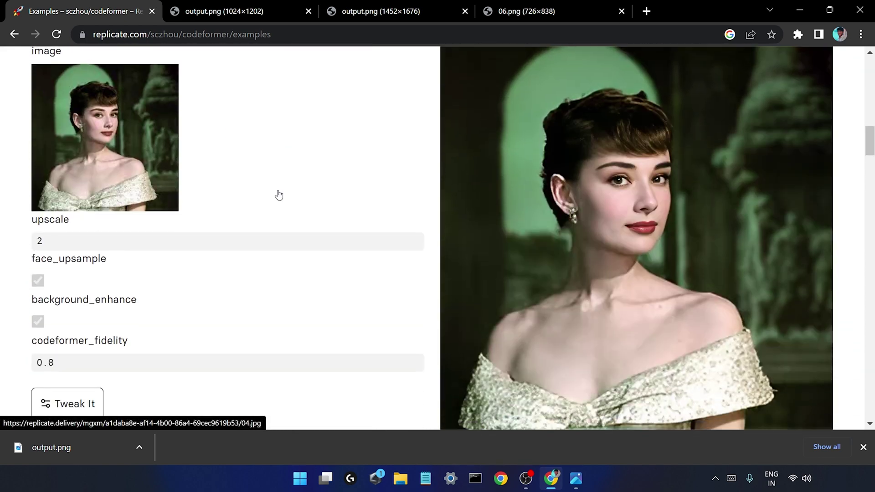
pyautogui.scroll(-8, 279, 195)
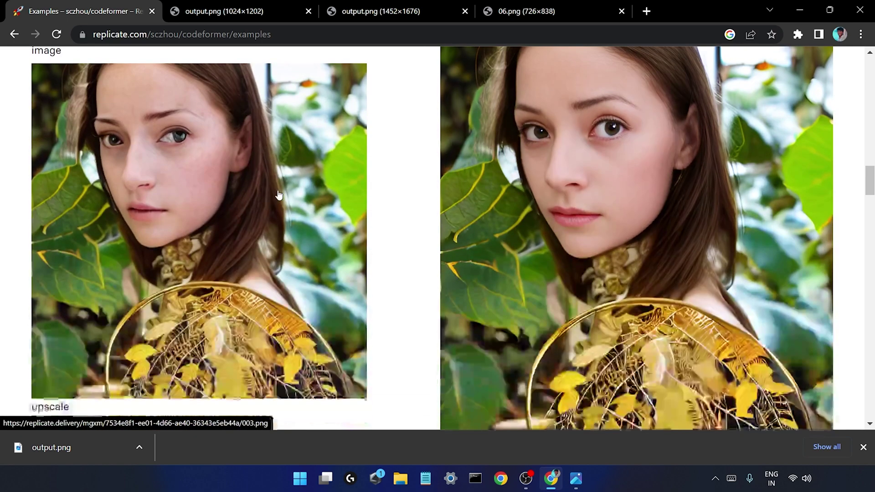
pyautogui.scroll(2, 257, 197)
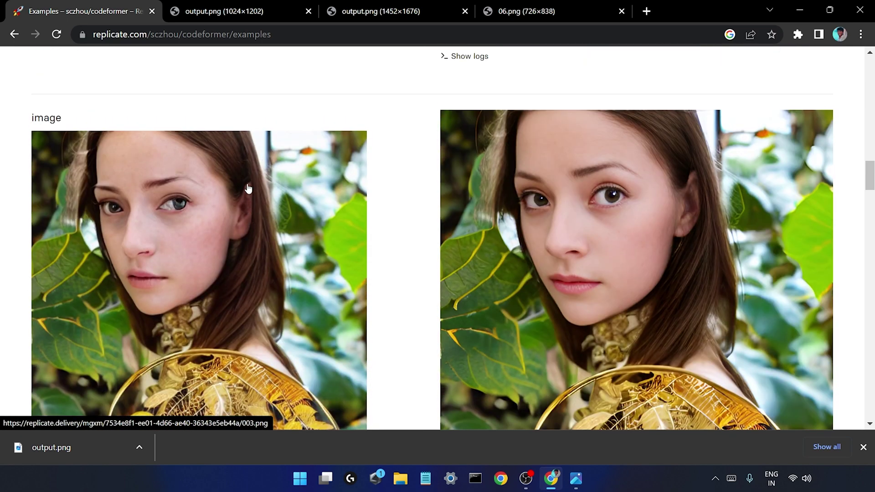
pyautogui.scroll(-1, 248, 188)
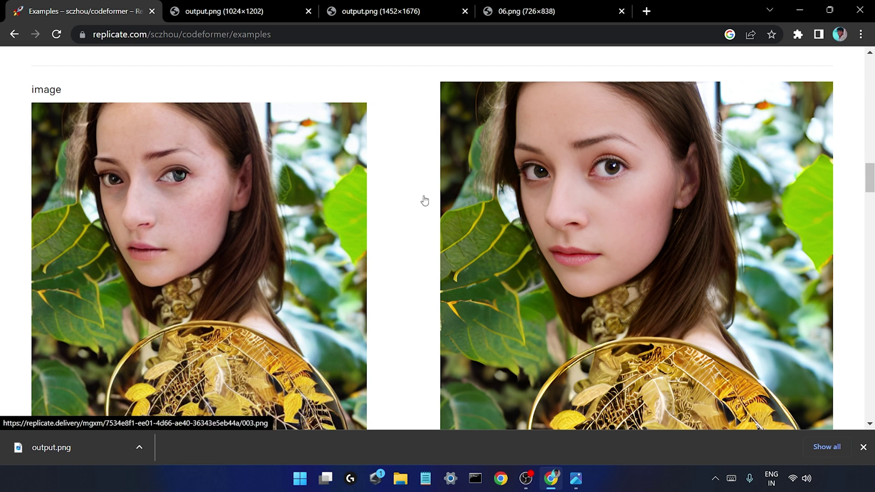
pyautogui.scroll(-12, 424, 201)
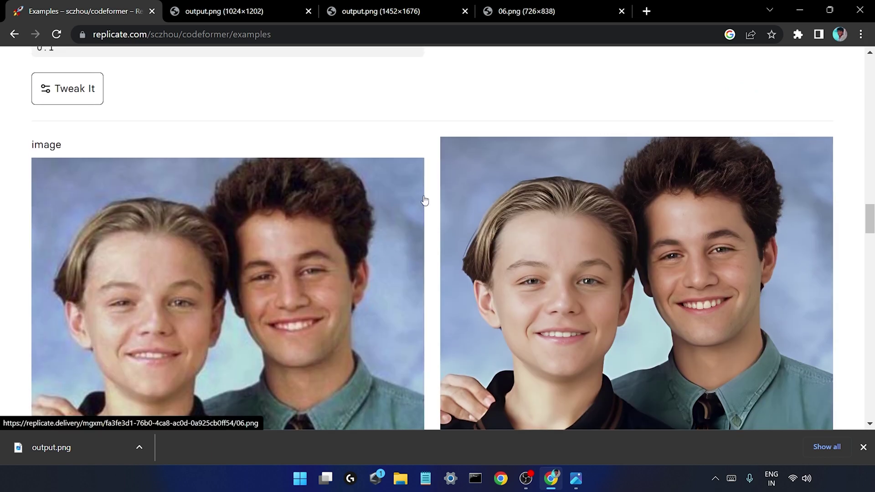
pyautogui.scroll(-17, 424, 200)
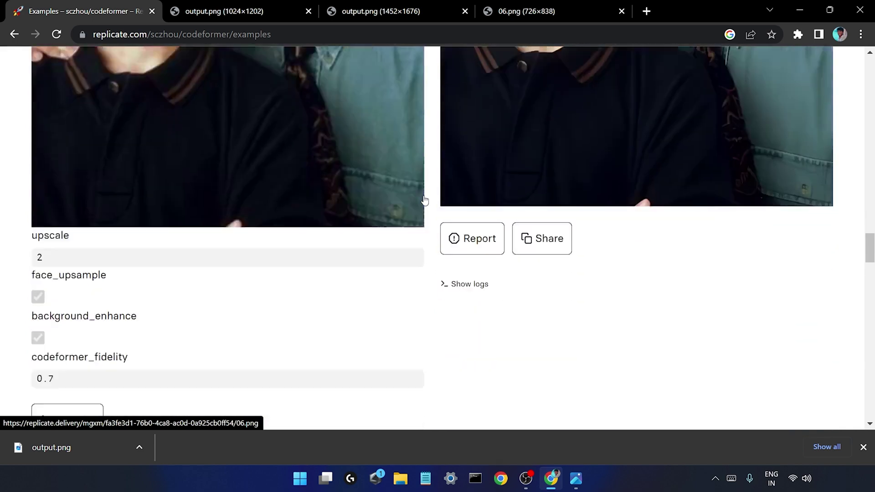
pyautogui.scroll(-7, 343, 303)
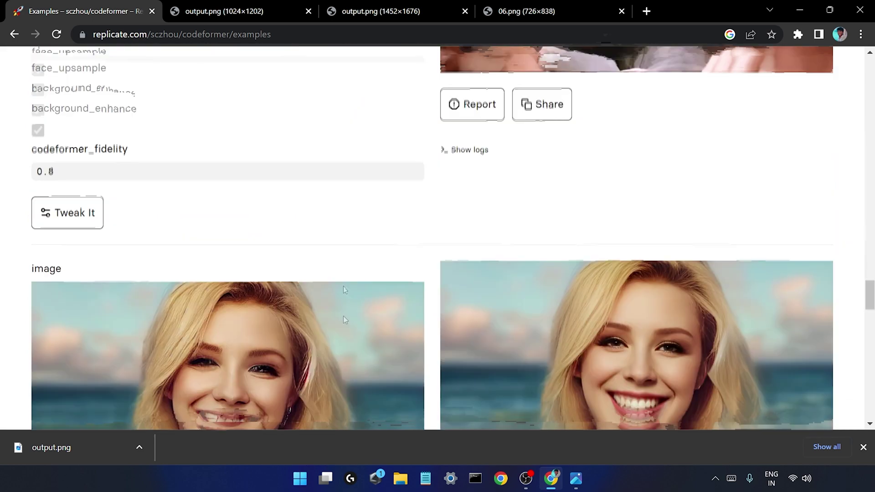
pyautogui.scroll(-3, 344, 305)
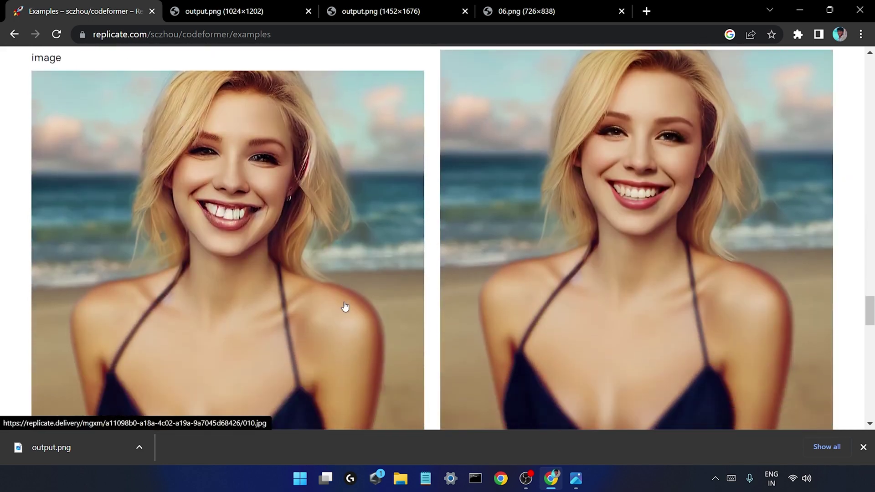
pyautogui.scroll(-8, 344, 306)
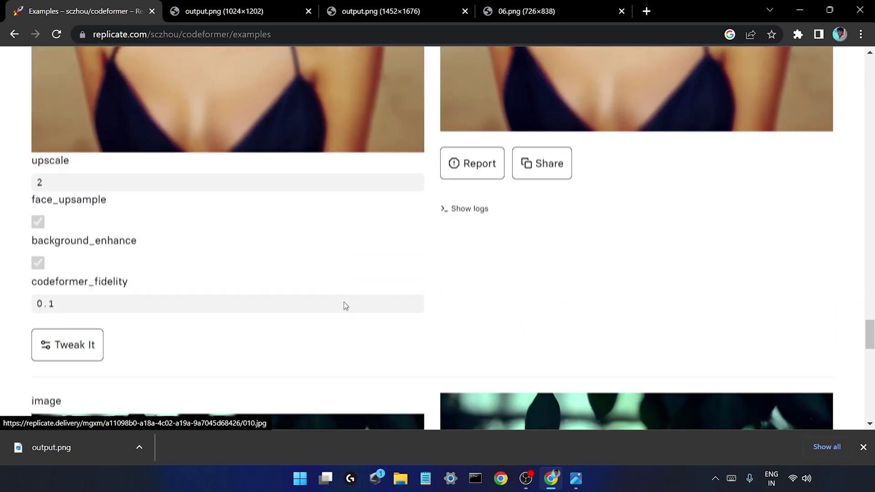
pyautogui.scroll(-15, 345, 305)
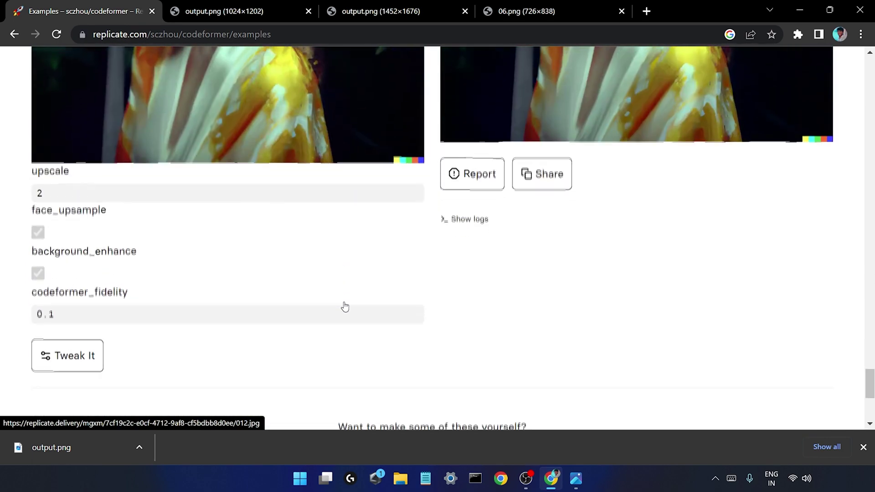